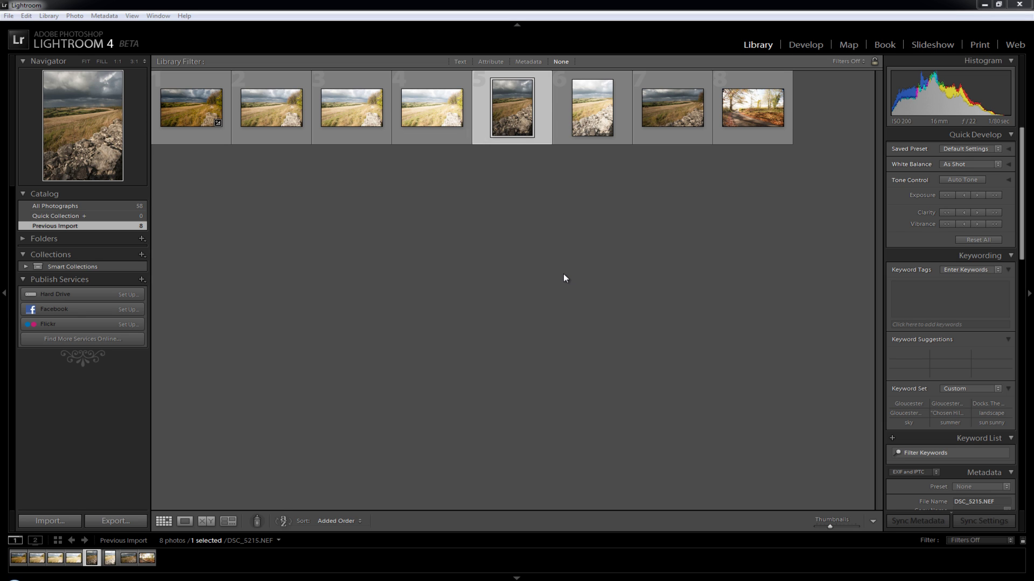
Open the stone-wall storm landscape DSC_5215.NEF in the Develop module
click(810, 45)
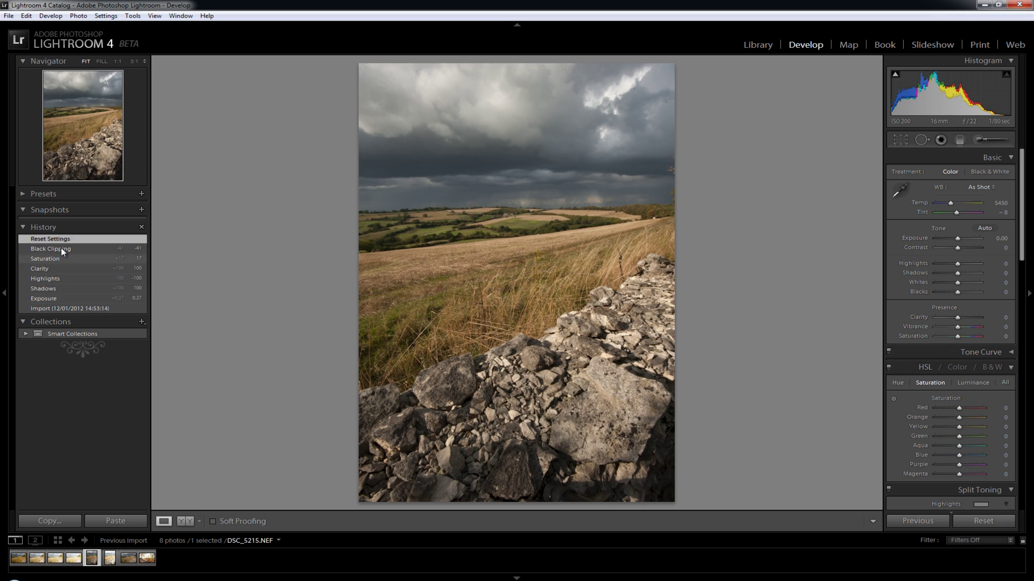
Clear DSC_5215.NEF's history, reset its settings, and raise Exposure to +0.49
click(62, 308)
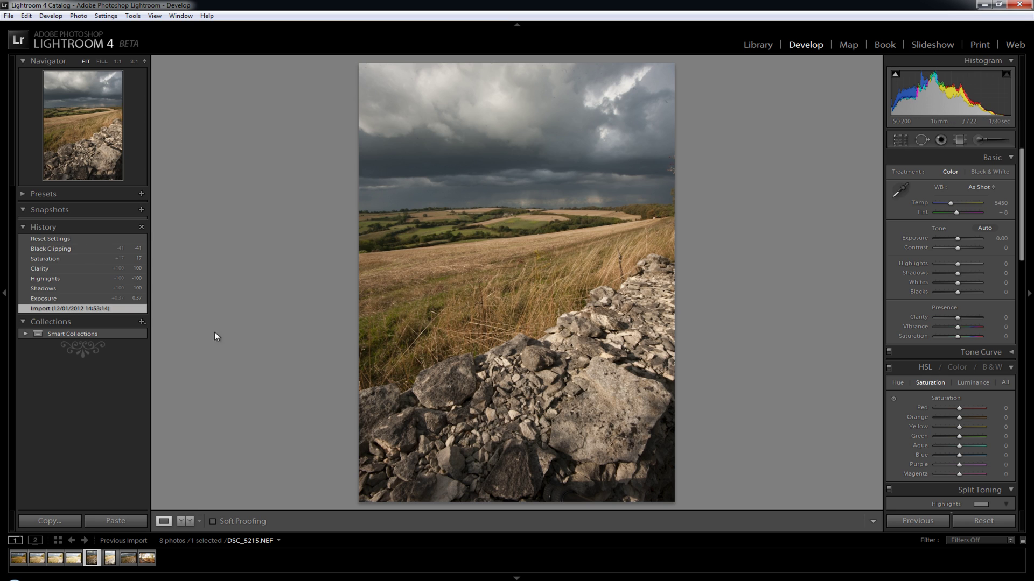
click(142, 227)
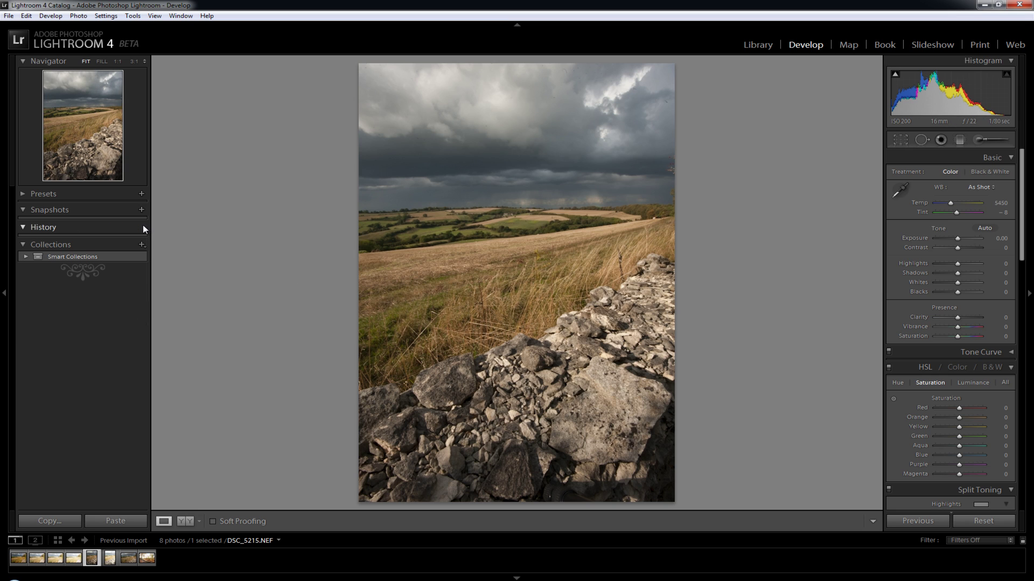
click(994, 522)
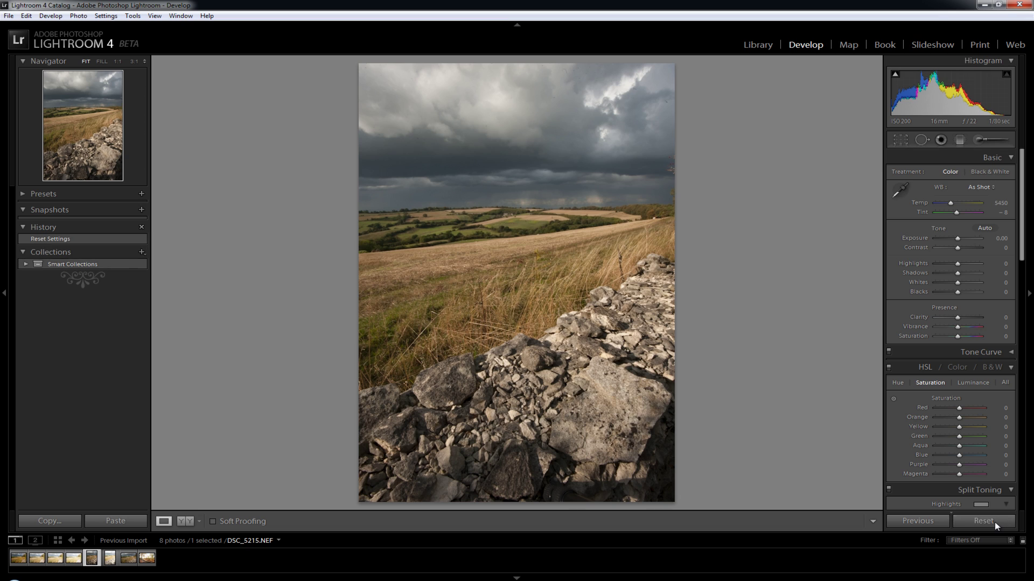
click(994, 522)
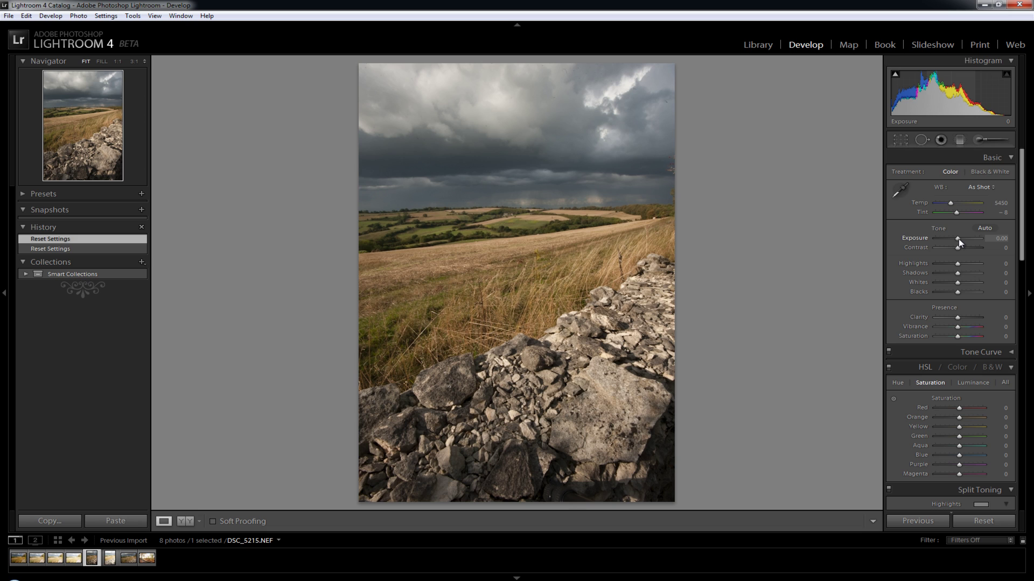
drag(959, 243, 961, 241)
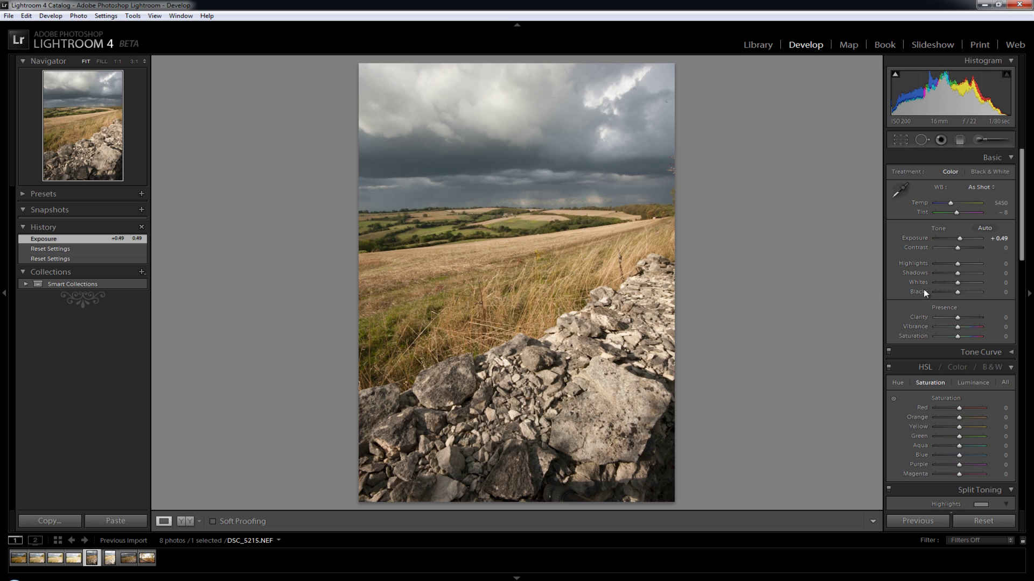
Set Highlights to -100 and, after trying several values, settle Shadows at +100
mouse_move(958, 264)
mouse_down()
mouse_move(927, 265)
mouse_move(945, 264)
mouse_up()
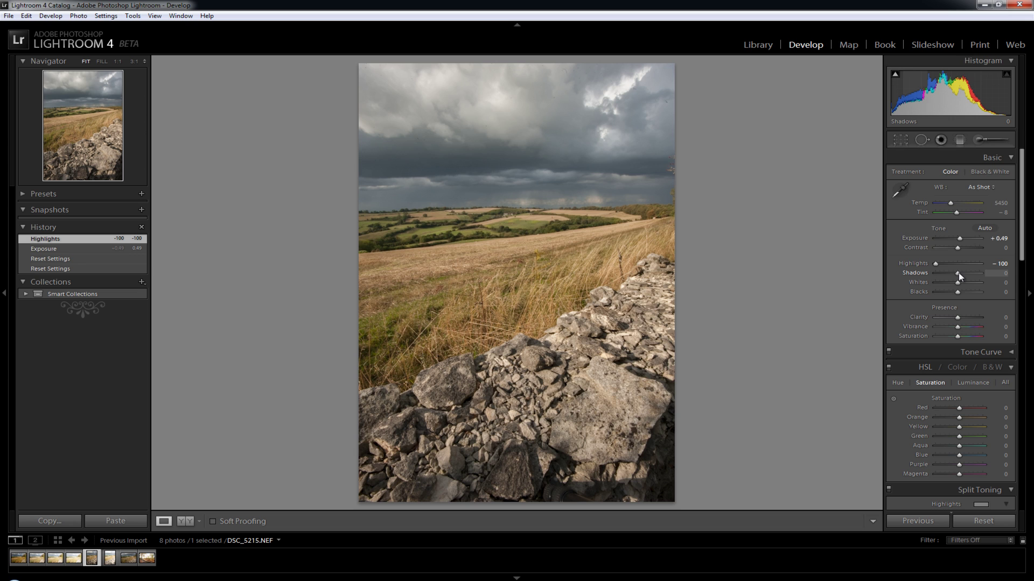
drag(958, 272, 982, 273)
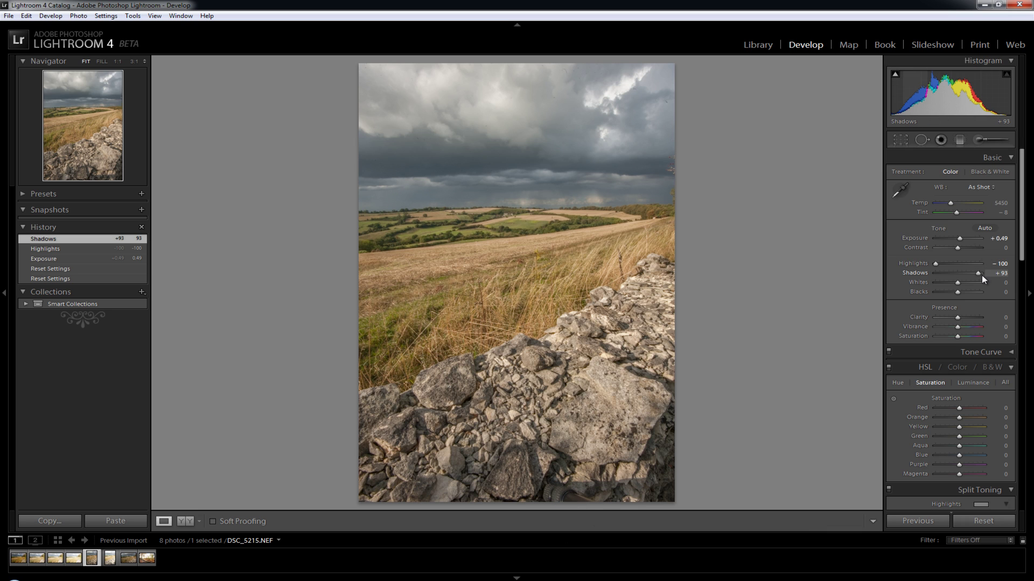
drag(980, 276, 1003, 279)
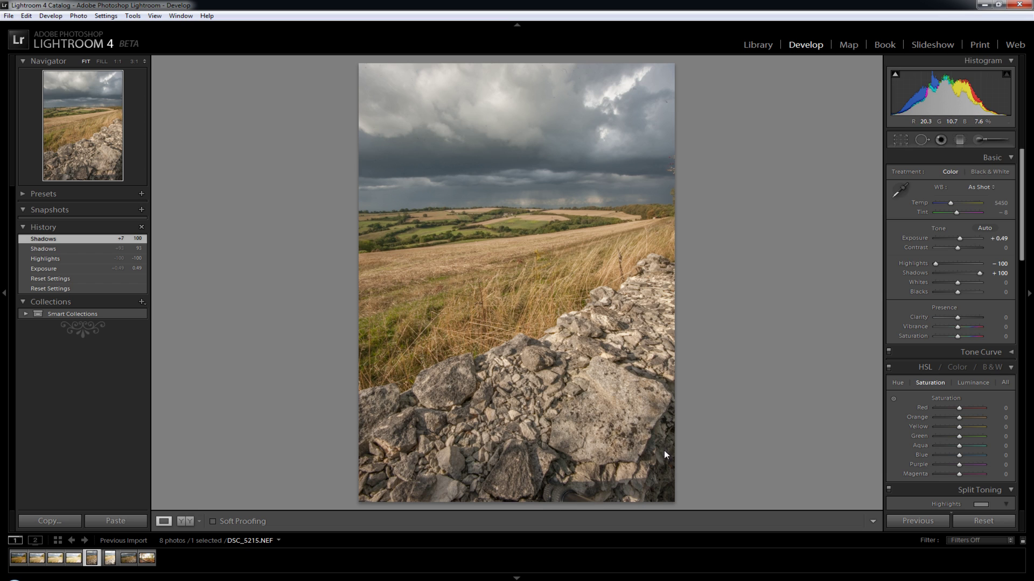
double_click(920, 273)
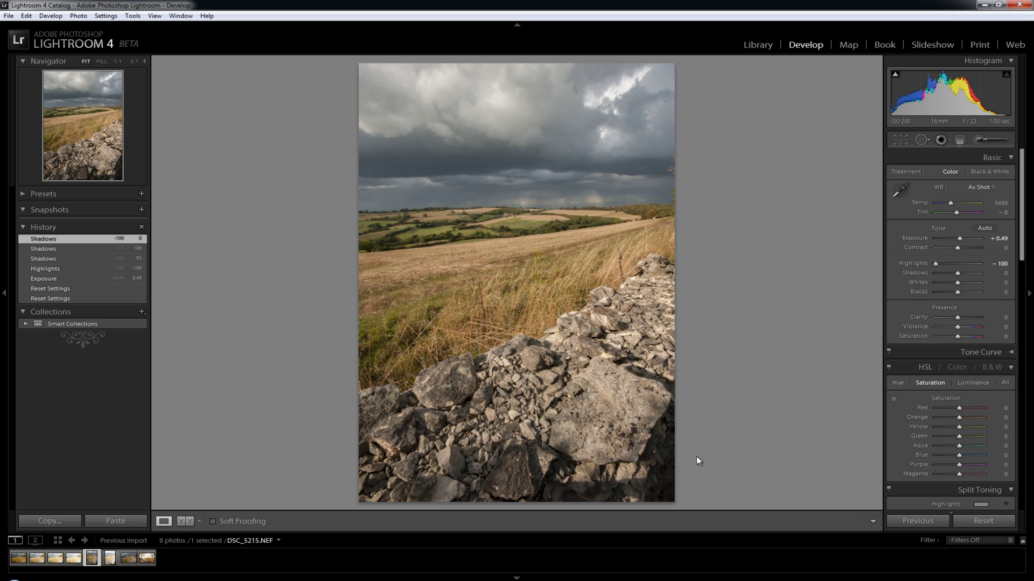
mouse_move(958, 272)
mouse_down()
mouse_move(1004, 276)
mouse_move(928, 286)
mouse_move(959, 281)
mouse_up()
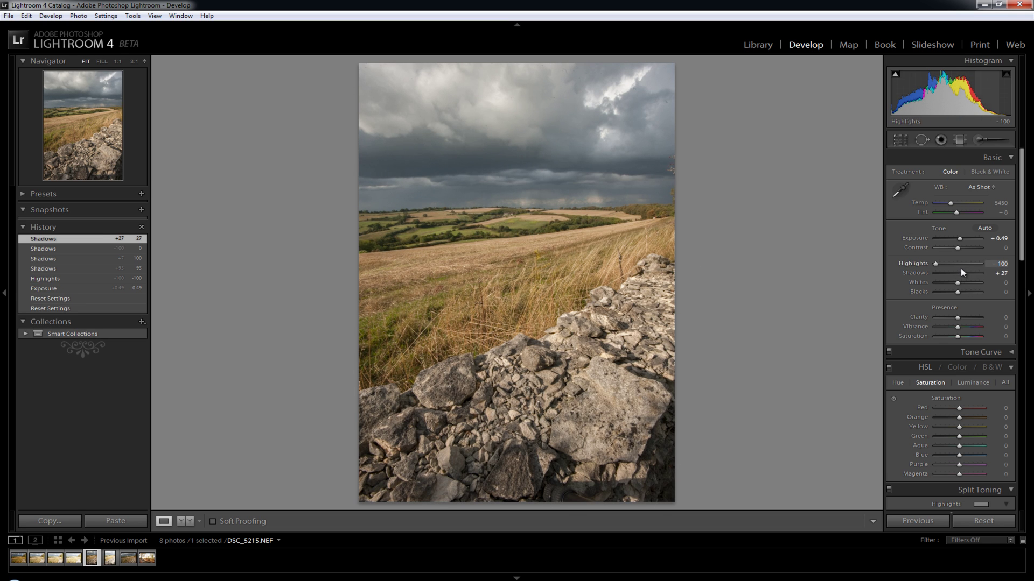
mouse_move(963, 272)
mouse_down()
mouse_move(909, 273)
mouse_move(975, 273)
mouse_move(944, 277)
mouse_move(967, 277)
mouse_up()
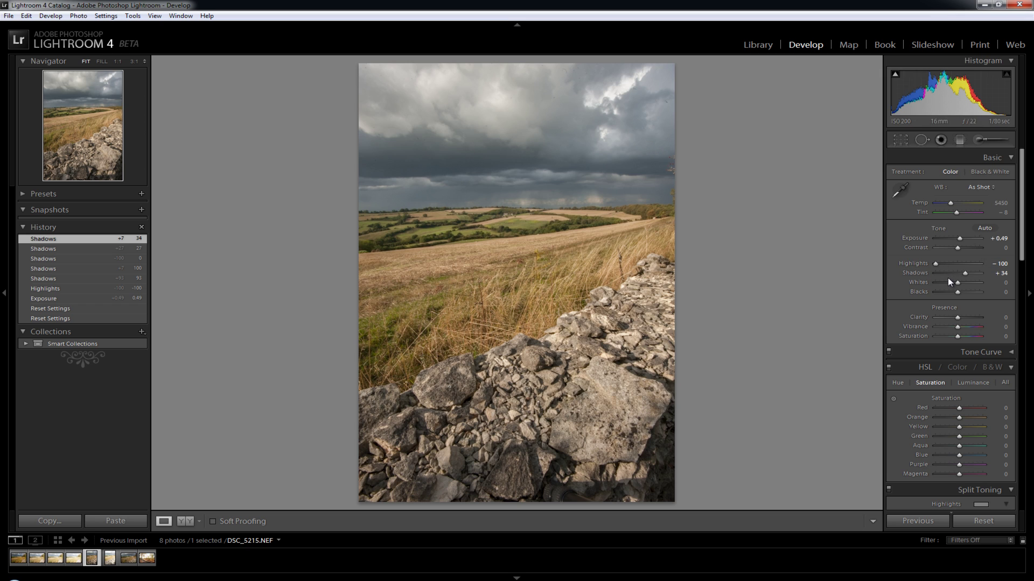
drag(967, 272, 984, 272)
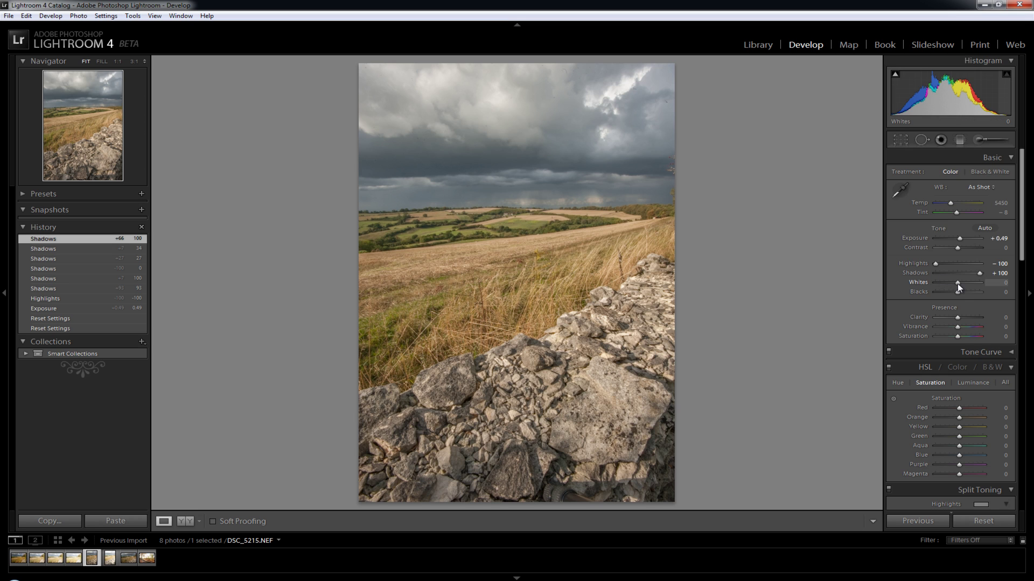
Raise Whites to +34, drop Blacks to -27 and add Contrast of +27
mouse_move(957, 284)
mouse_down()
mouse_move(927, 283)
mouse_move(999, 276)
mouse_move(959, 282)
mouse_move(969, 283)
mouse_move(937, 300)
mouse_move(990, 296)
mouse_move(942, 302)
mouse_move(952, 296)
mouse_up()
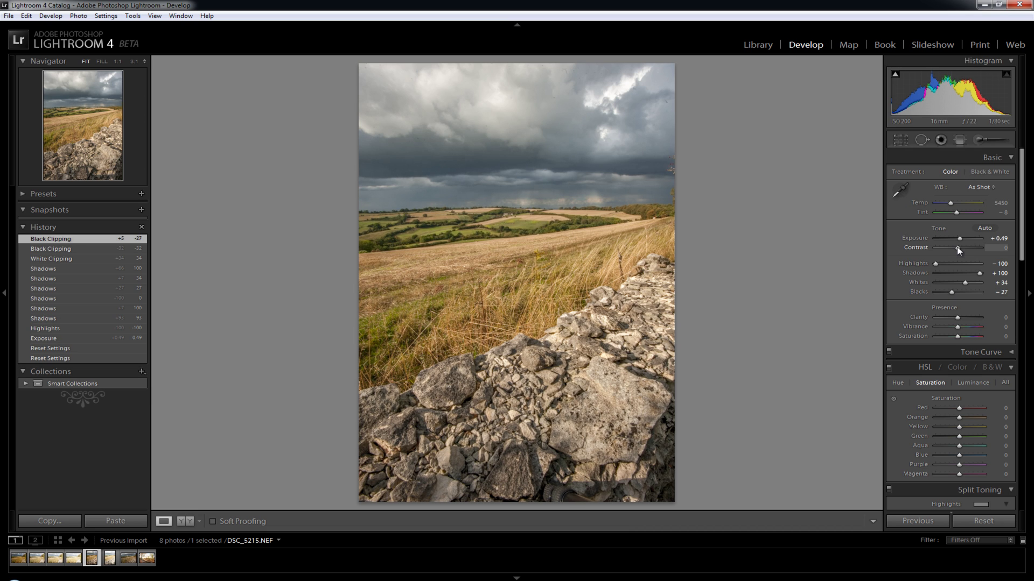
drag(957, 248, 964, 248)
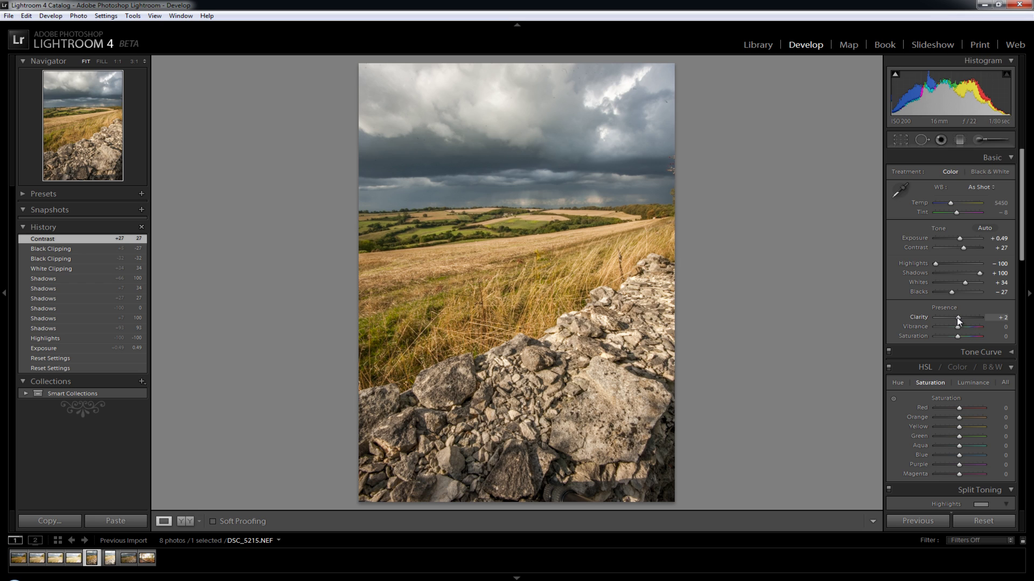
Push Clarity to +100 and check the stones and grass at 1:1 before returning to Fit
drag(957, 321, 987, 319)
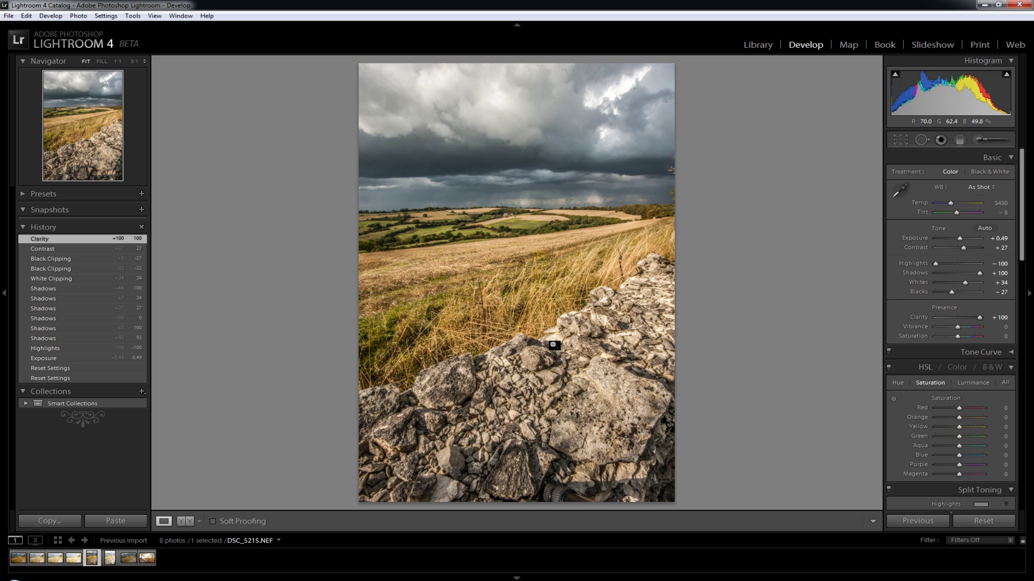
click(468, 383)
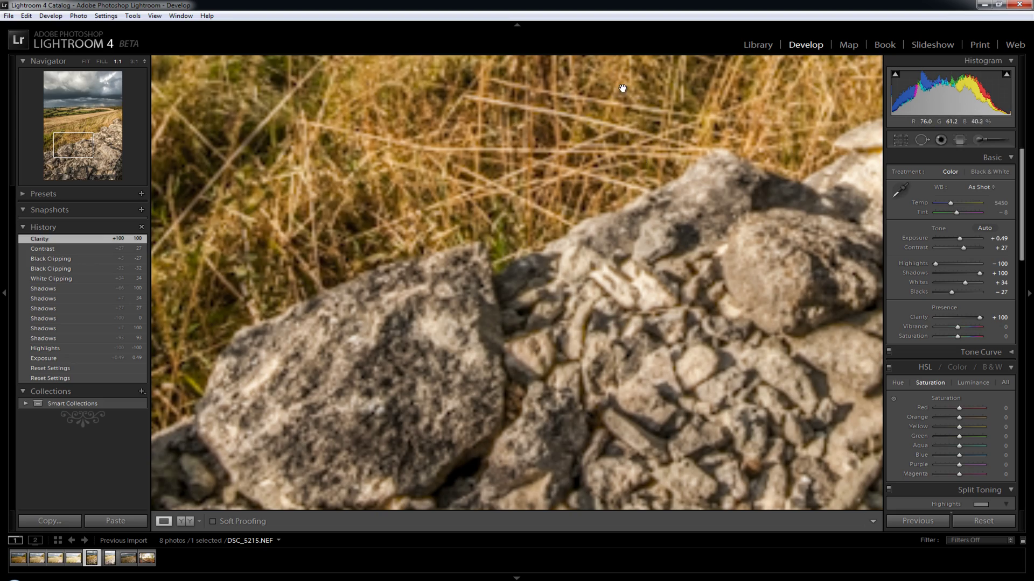
drag(622, 88, 794, 285)
click(702, 265)
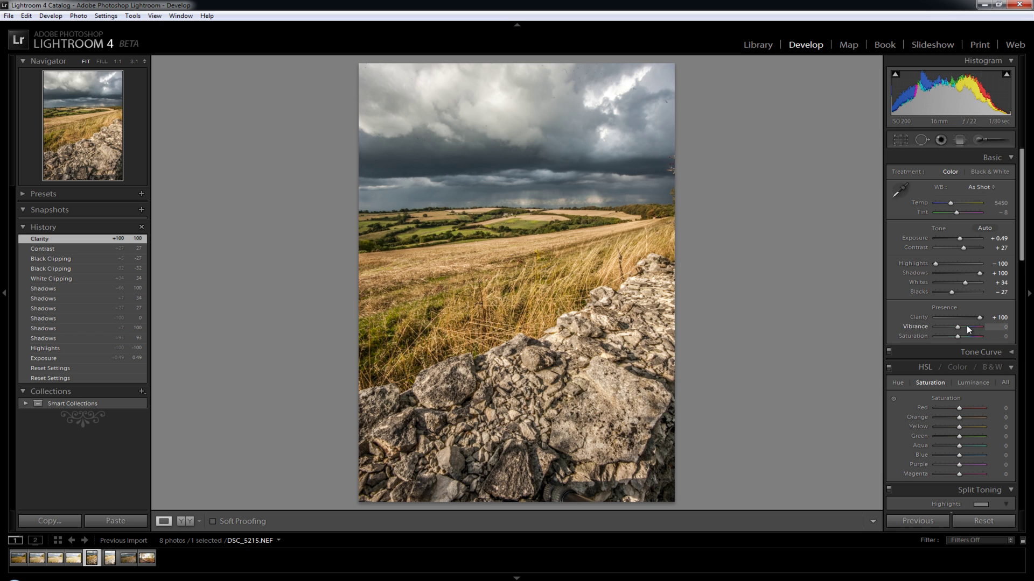
Bump Saturation to +12 and Vibrance to +2, and set Sharpening Amount to 46
drag(957, 338, 959, 329)
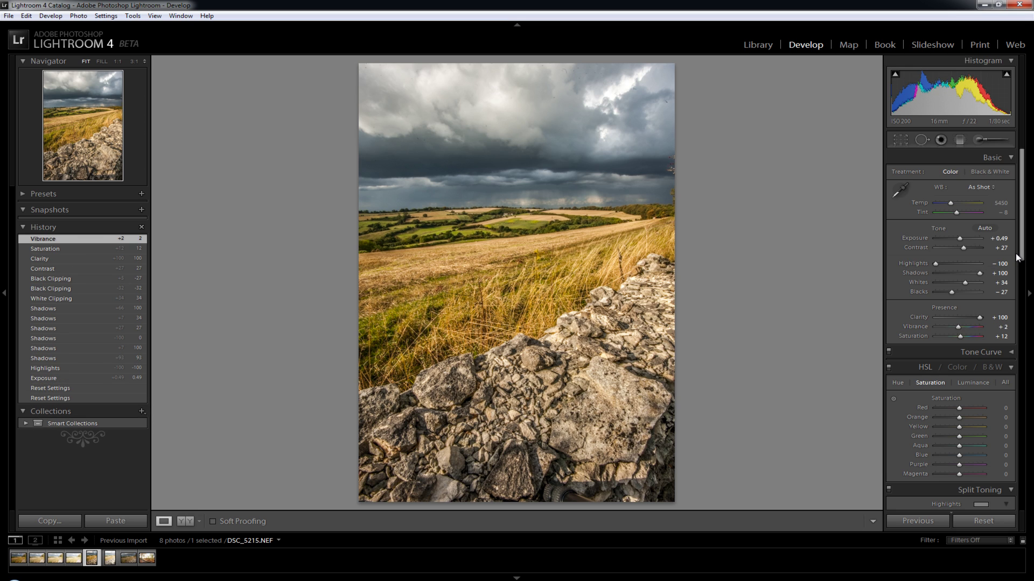
drag(1021, 261, 937, 396)
Set sharpening Masking to 80 and Luminance noise reduction to 16
key(shift)
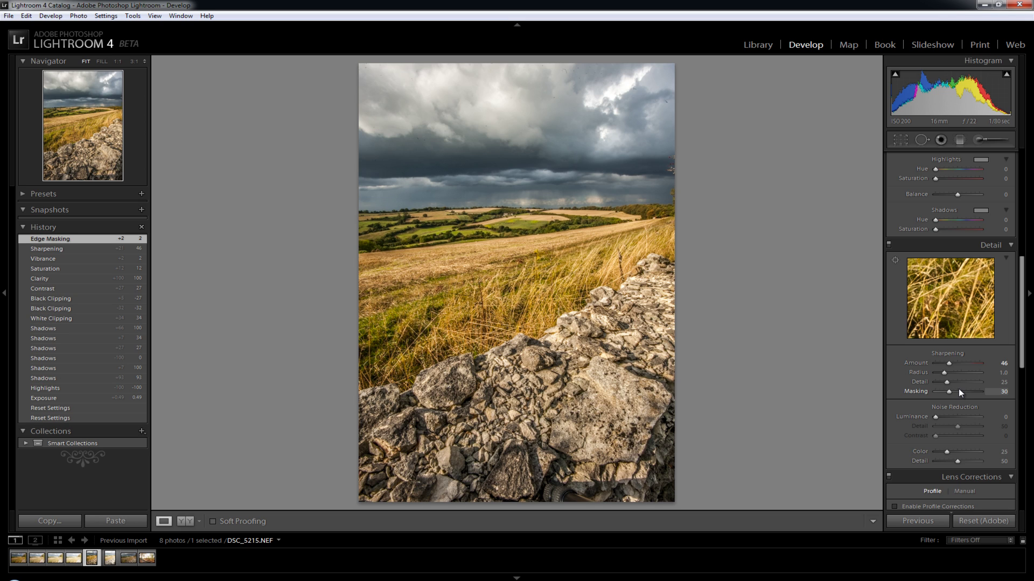
key(alt)
mouse_move(958, 388)
mouse_down()
mouse_move(919, 395)
mouse_move(970, 388)
mouse_up()
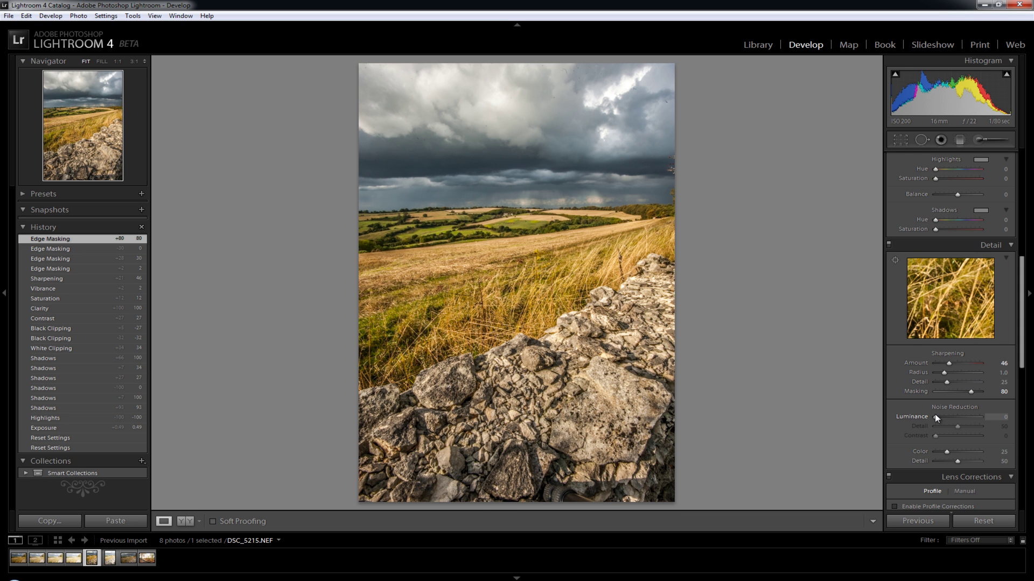
drag(935, 416, 942, 418)
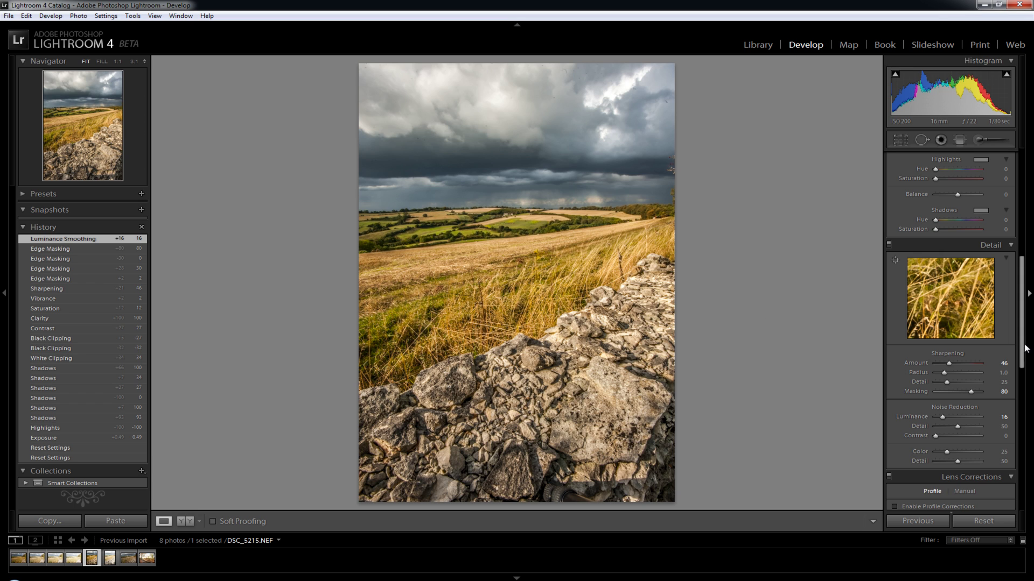
drag(1022, 349, 1021, 242)
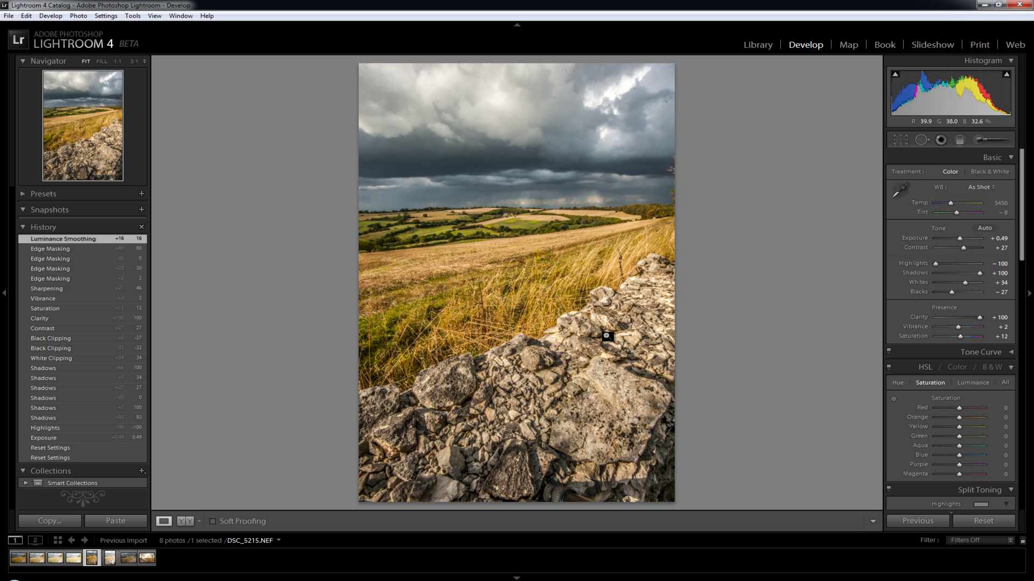
click(514, 241)
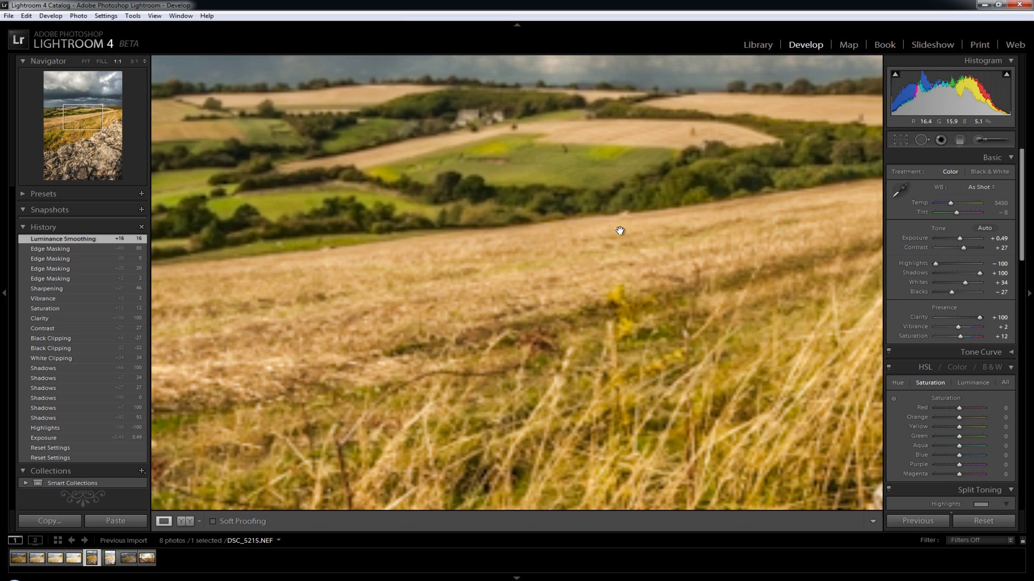
drag(655, 143, 585, 420)
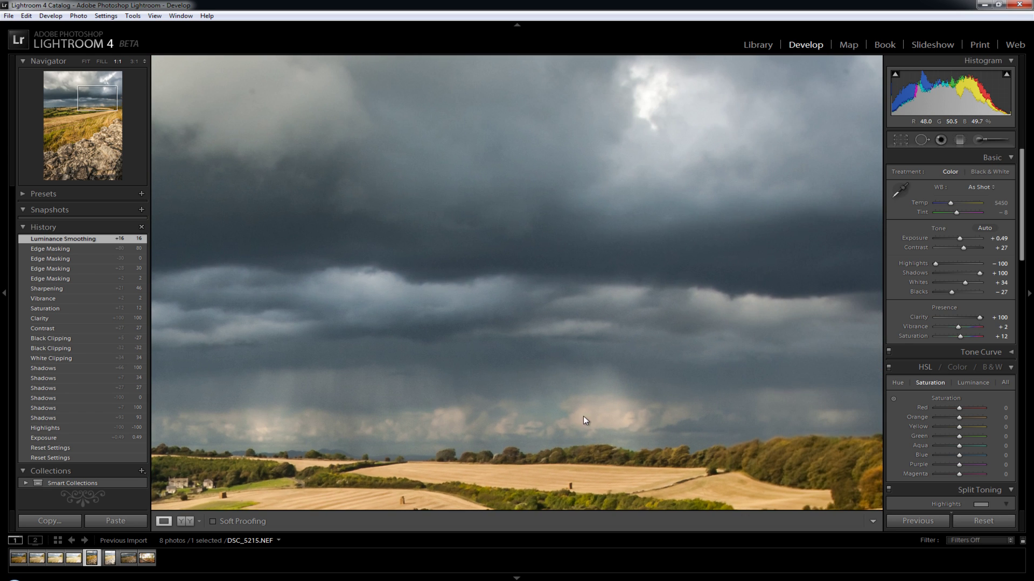
click(671, 347)
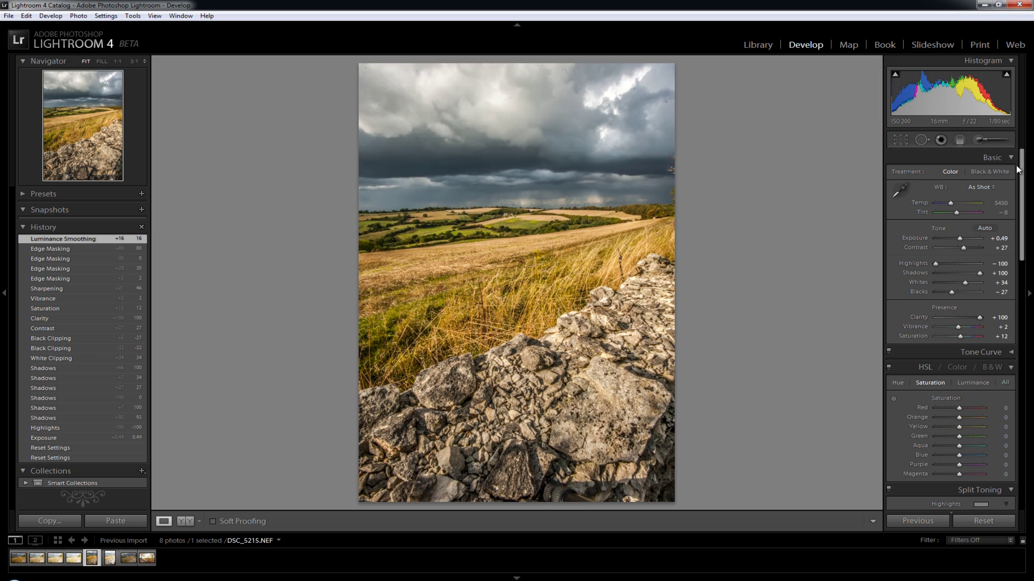
click(959, 140)
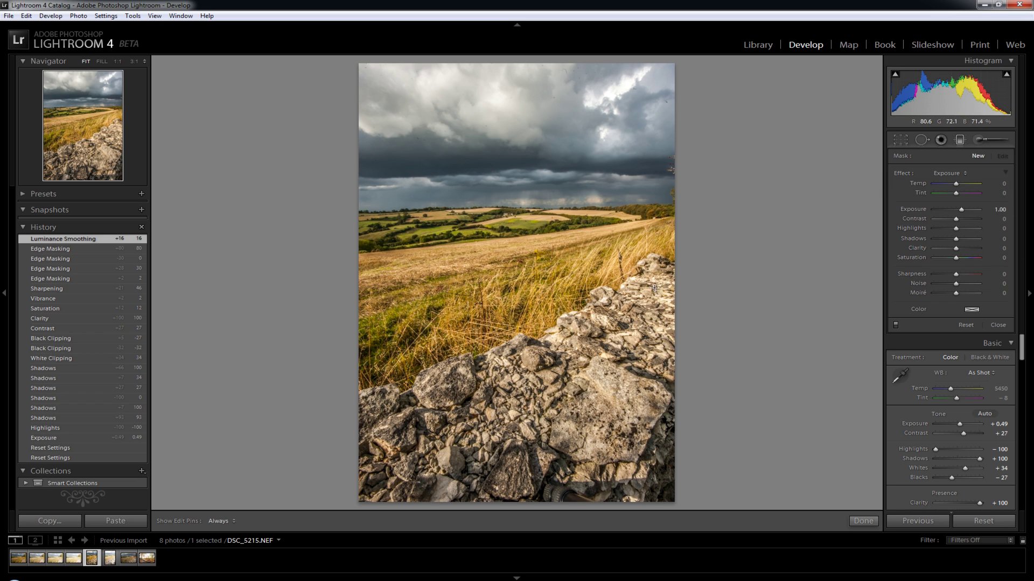
click(984, 137)
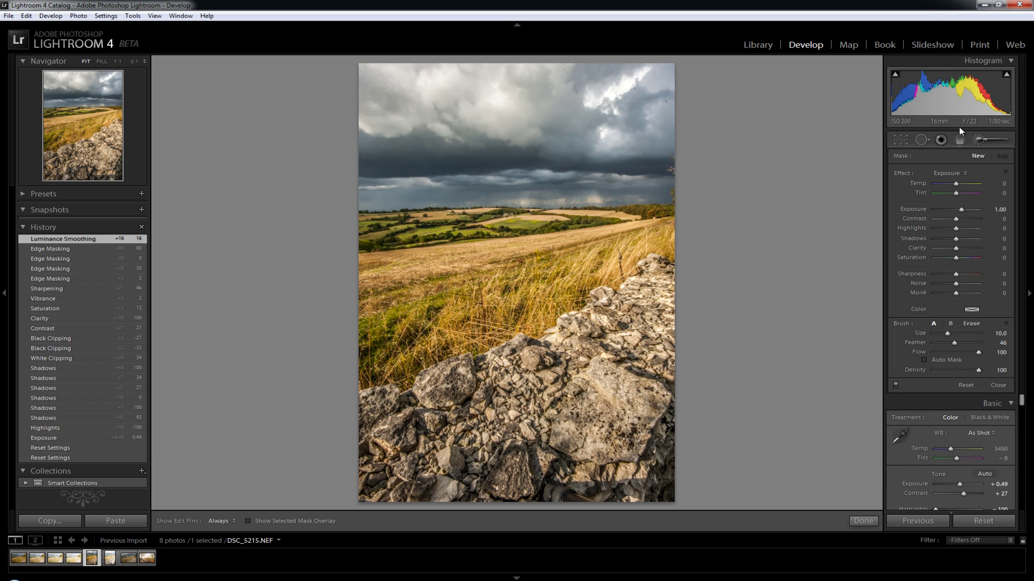
key(k)
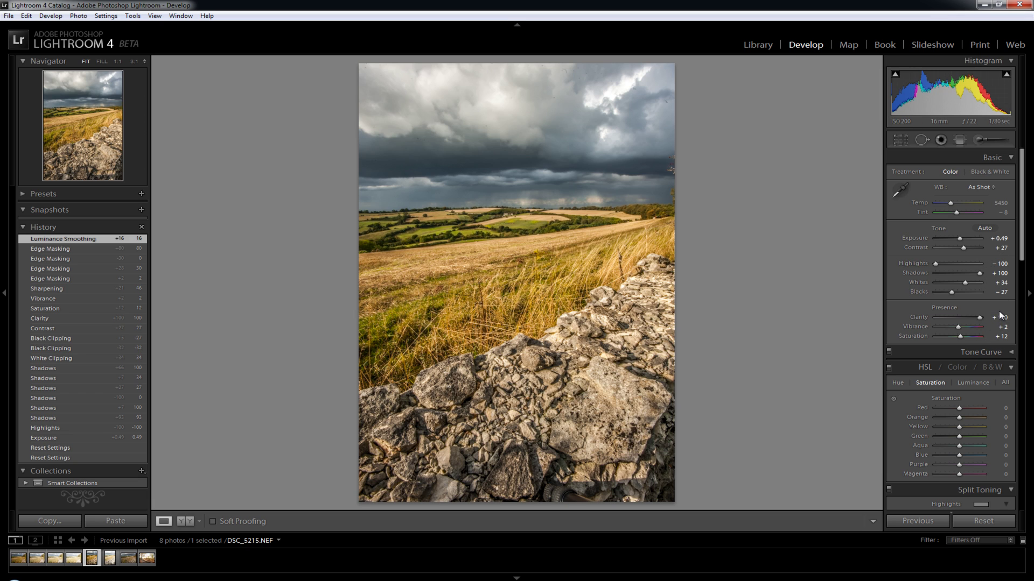
double_click(888, 352)
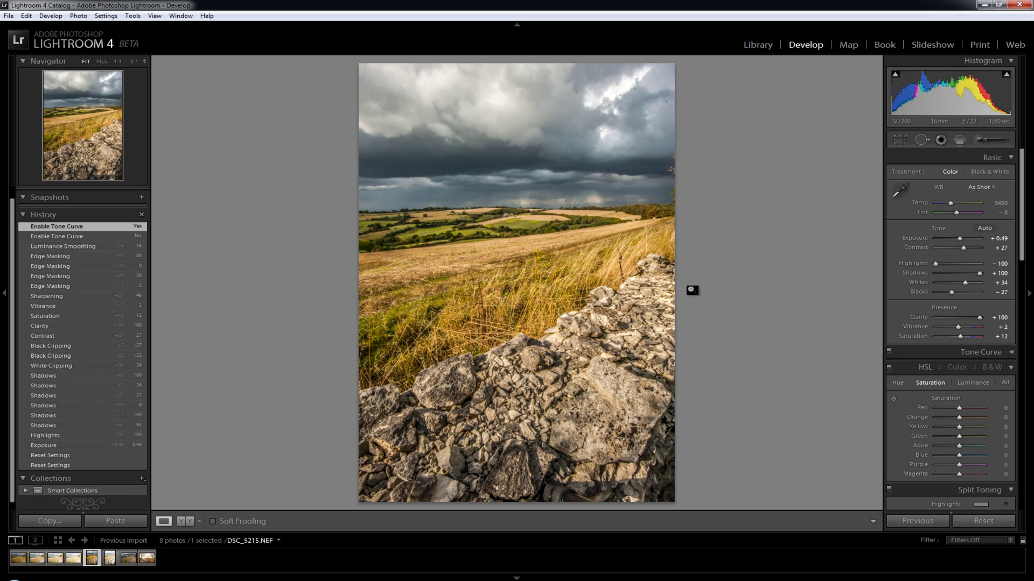
click(72, 467)
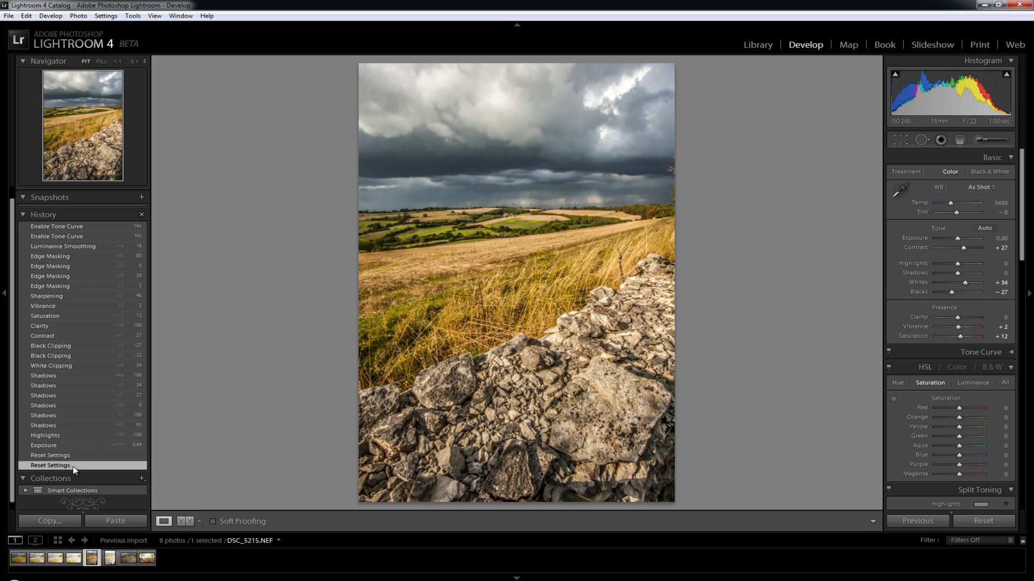
scroll(57, 377, up, 1)
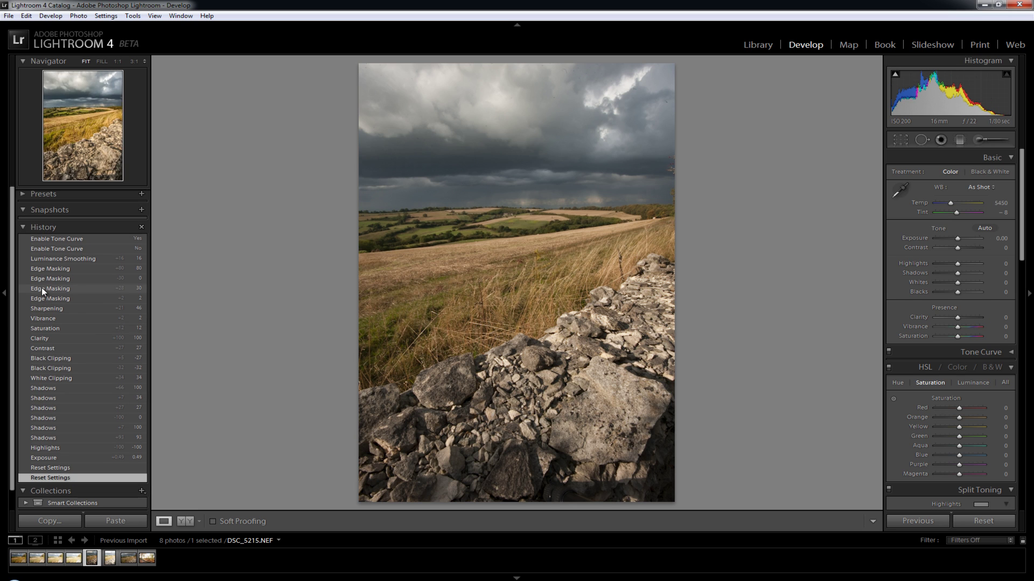
click(61, 241)
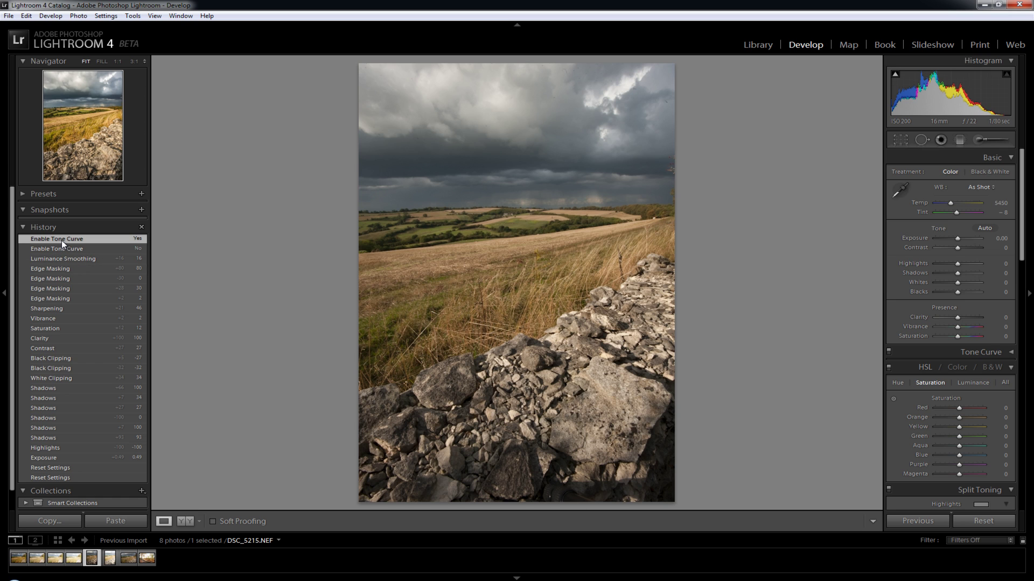
click(54, 258)
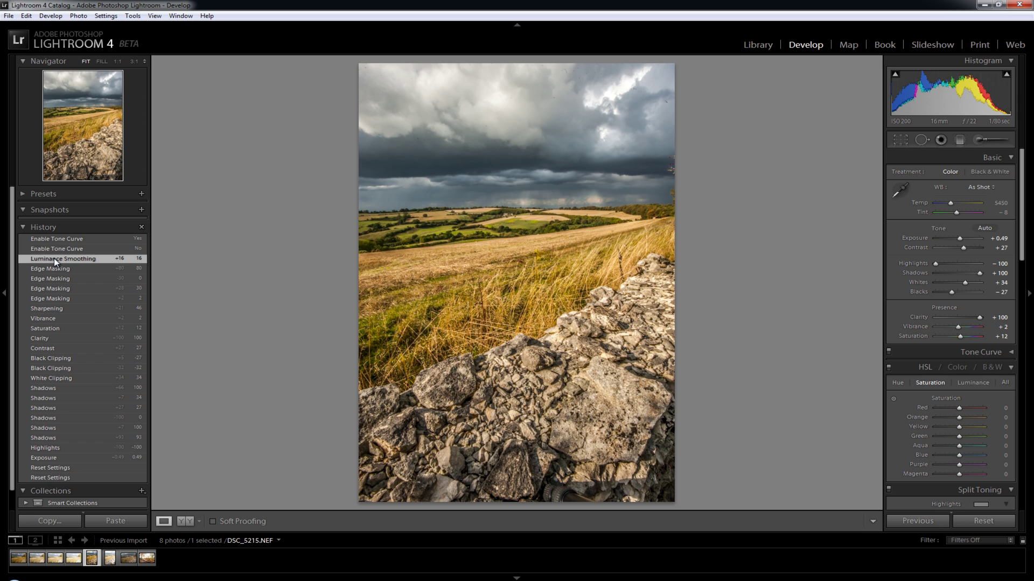
click(66, 477)
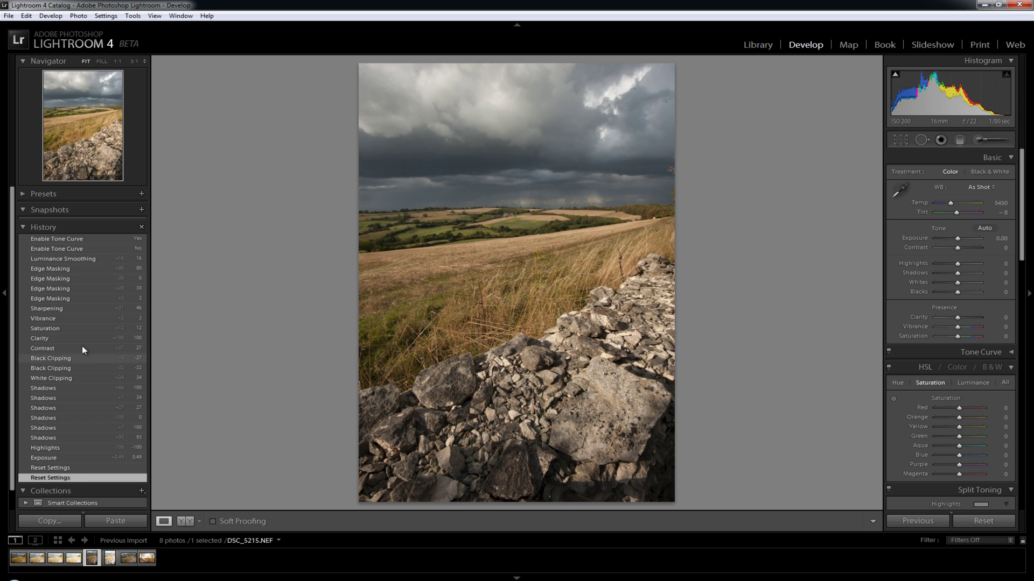
click(63, 239)
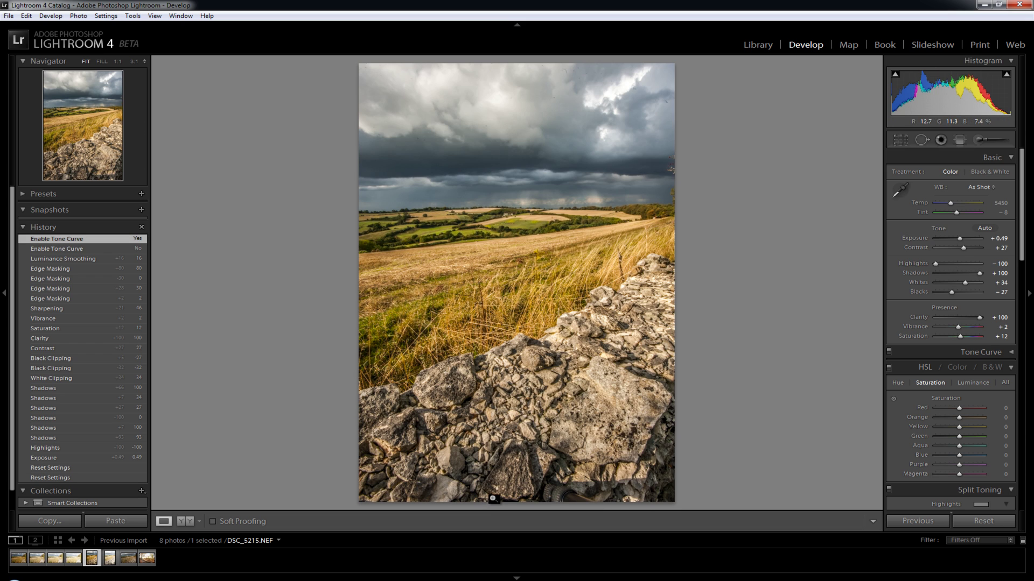